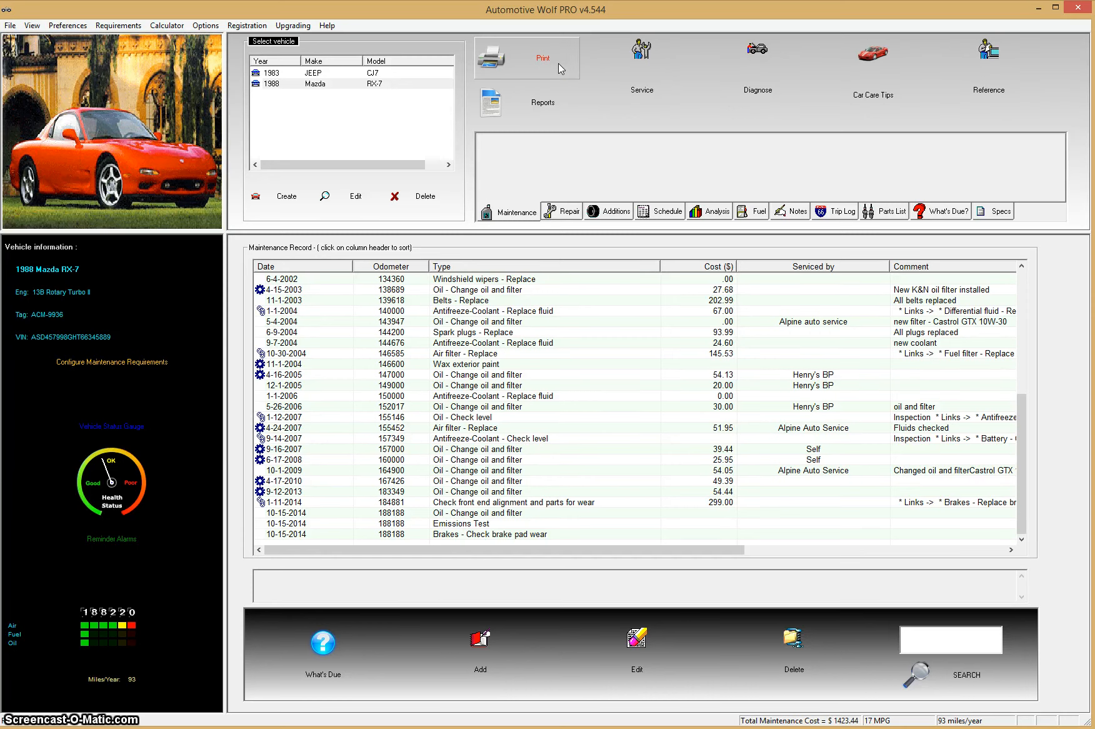
Step: Create a new vehicle with make AUDI, model A3 and year 2015
click(287, 199)
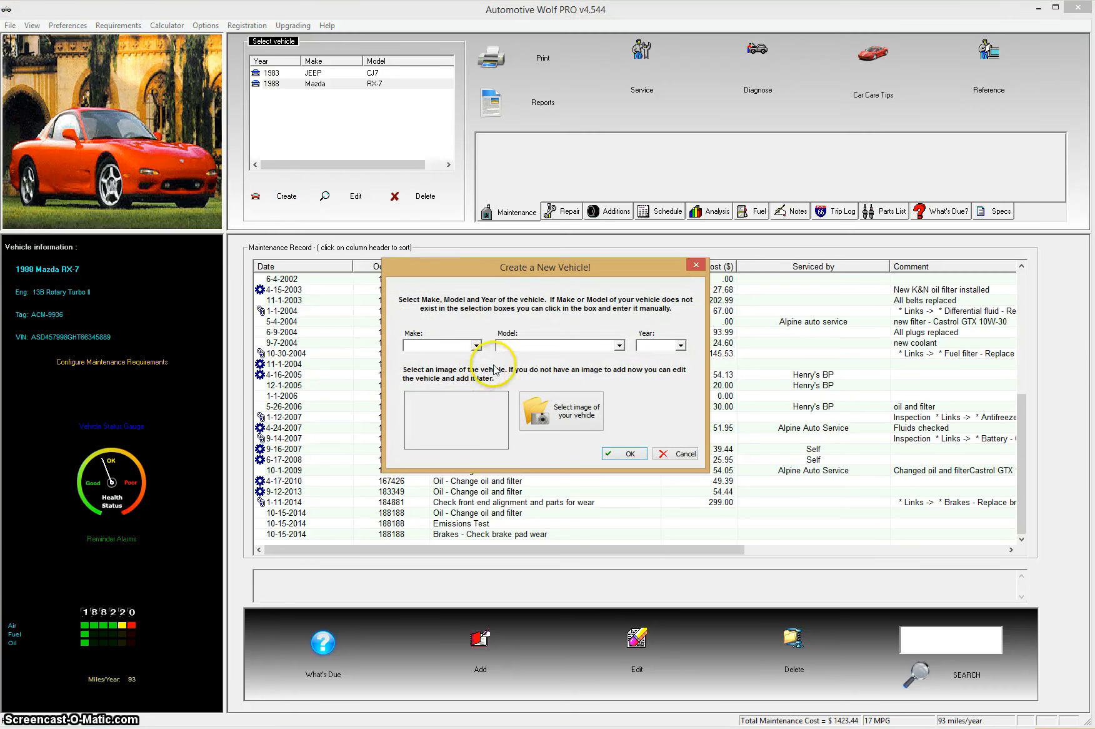
click(477, 346)
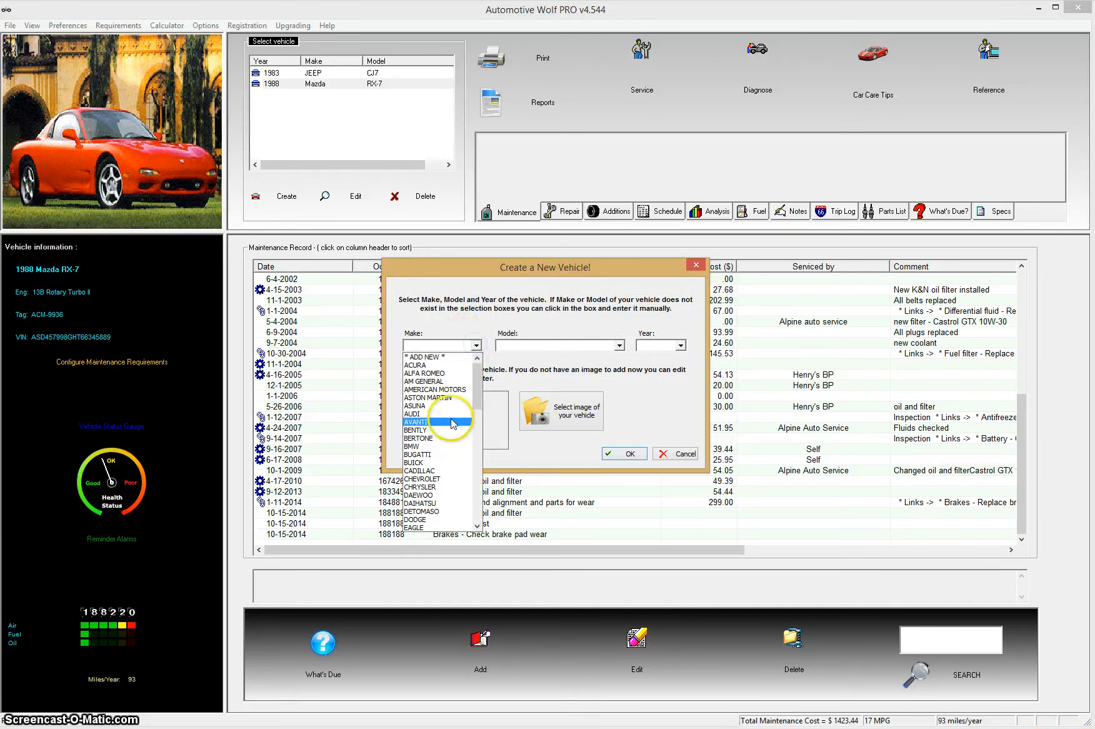
click(425, 414)
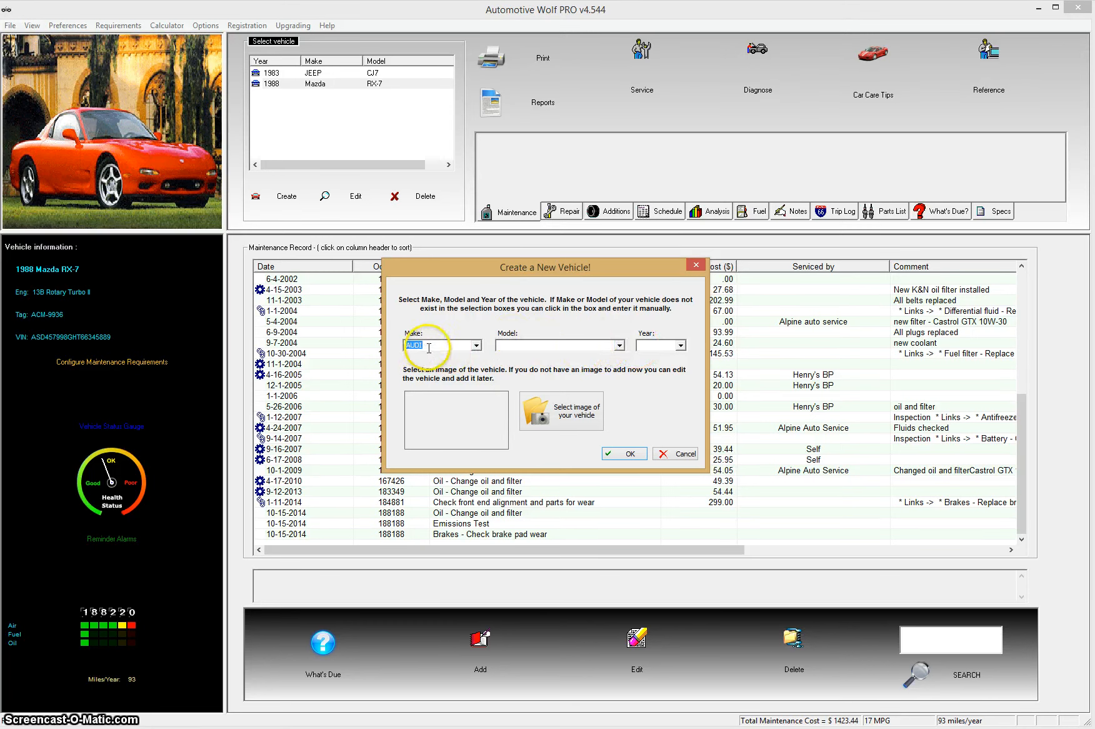
click(619, 345)
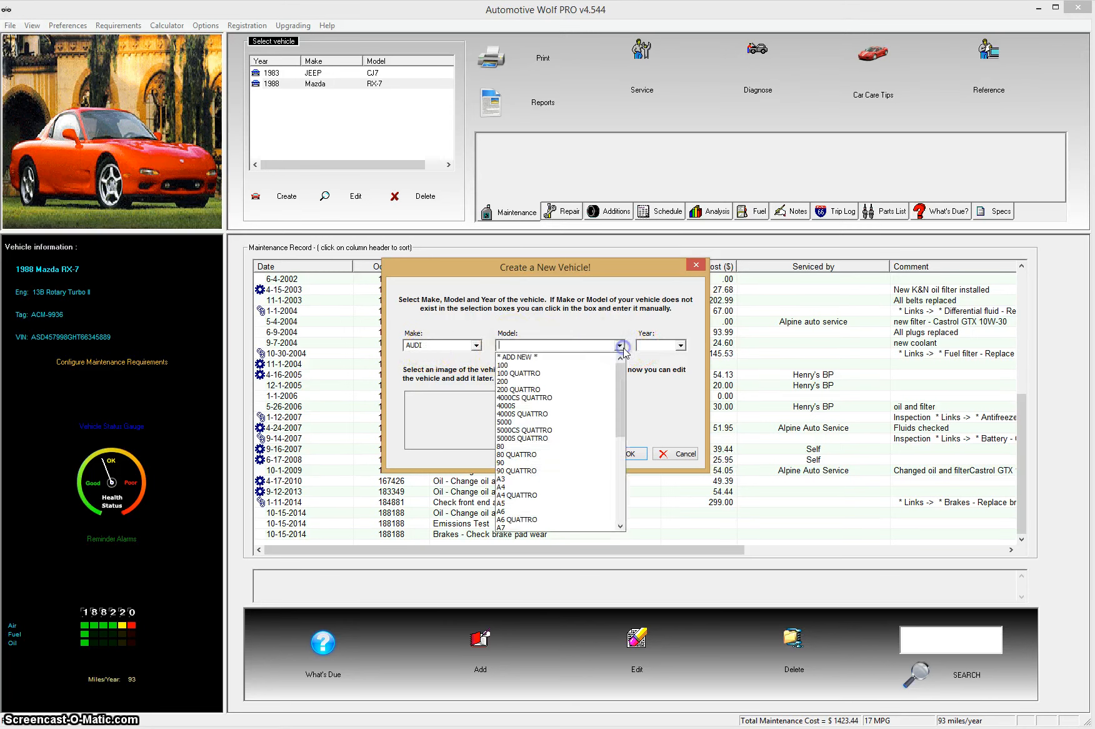
drag(620, 375, 619, 395)
click(529, 431)
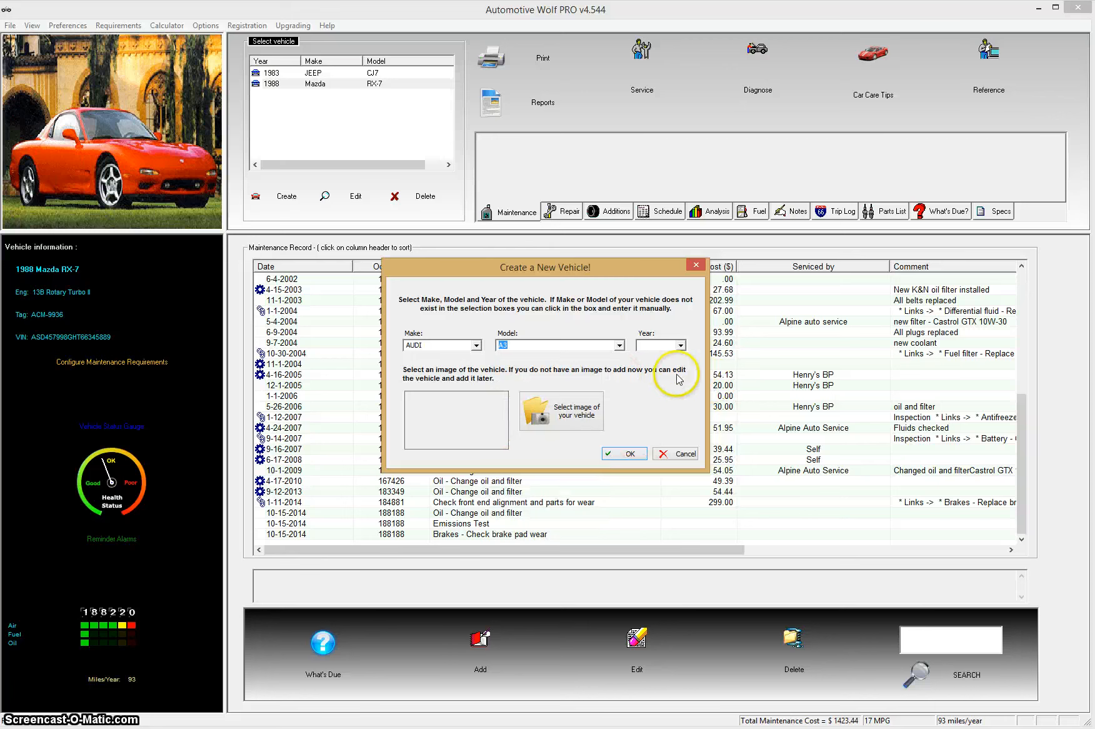
click(682, 346)
drag(682, 364, 683, 476)
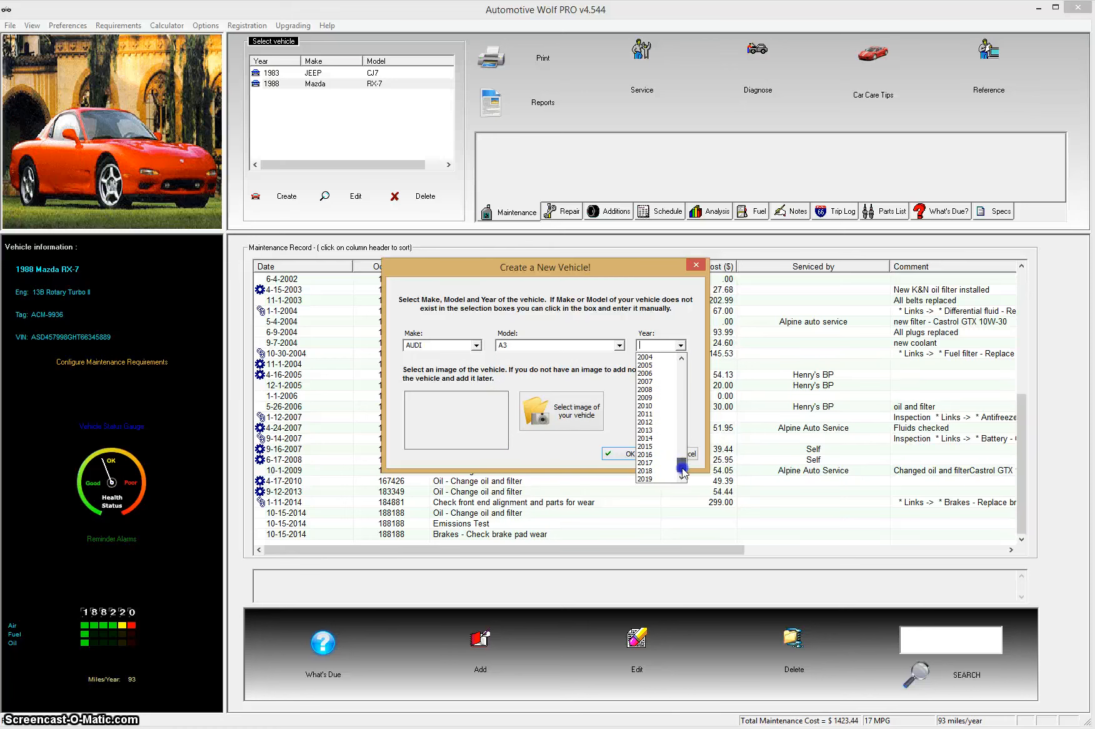
click(645, 452)
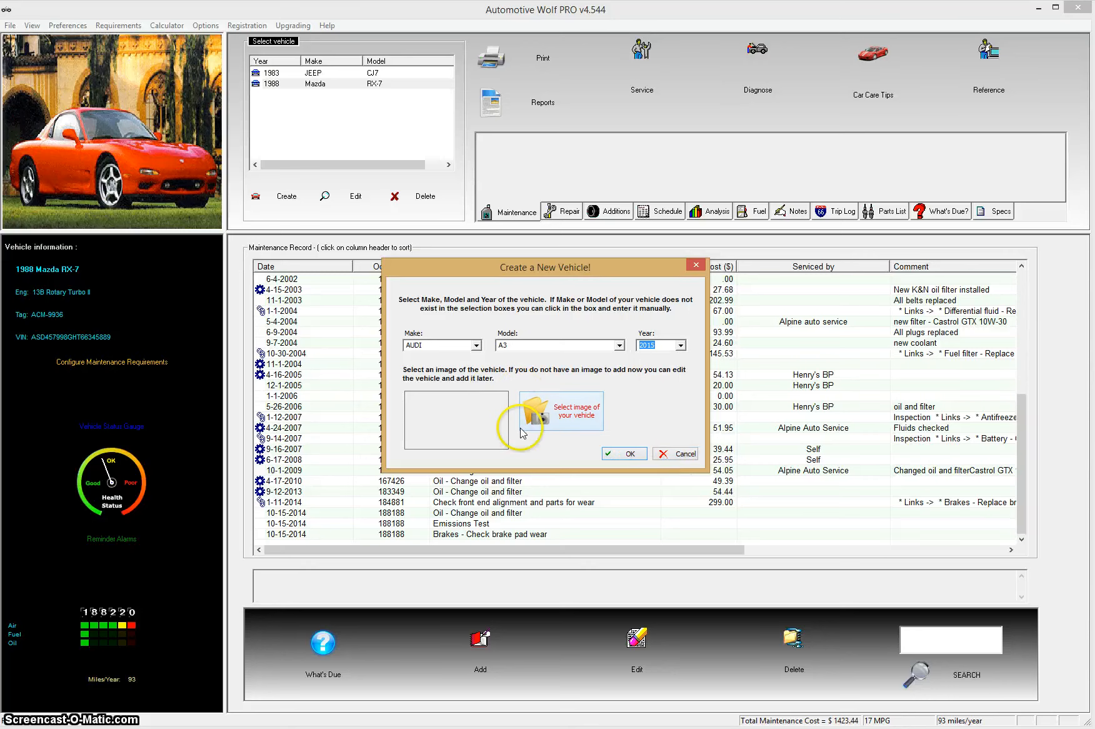
click(625, 454)
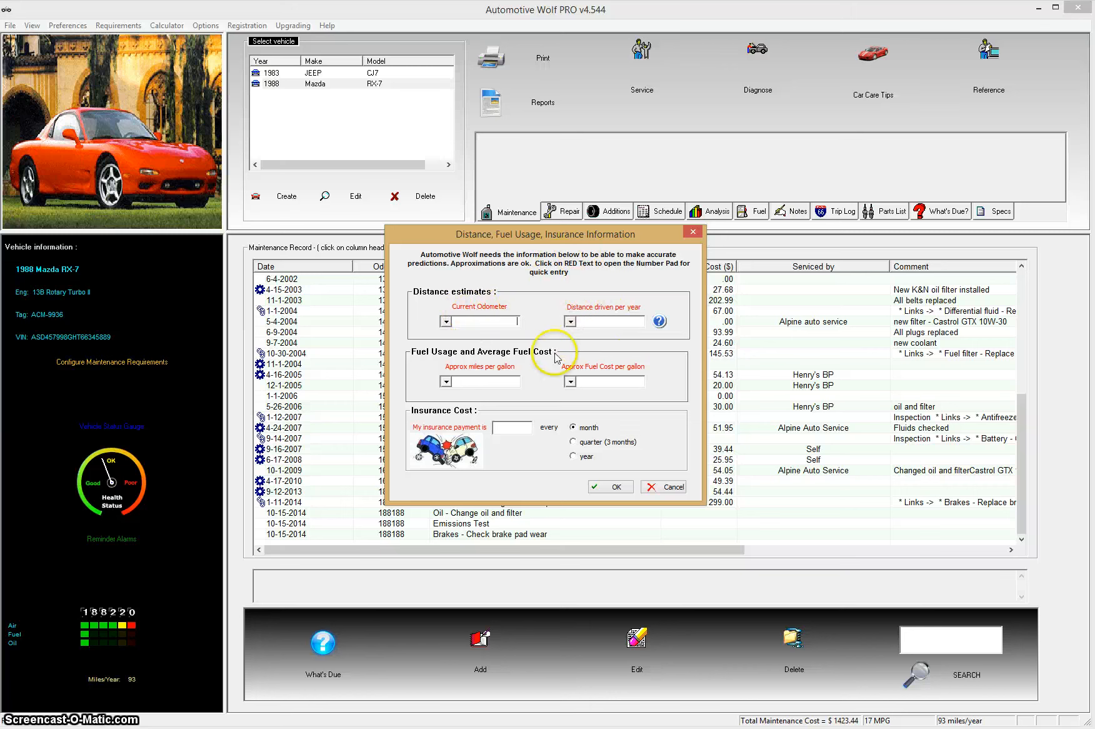
Step: Enter 1000 as the current odometer and 20000 as the yearly distance
click(493, 308)
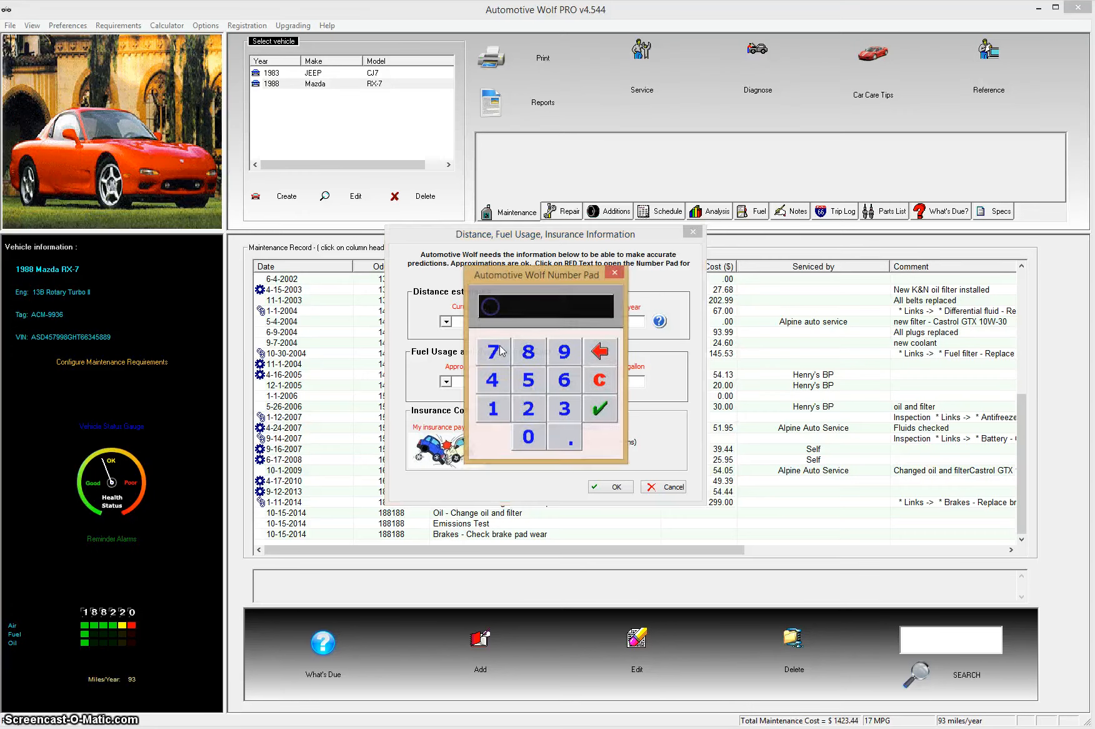
click(493, 409)
click(525, 435)
click(525, 434)
click(525, 435)
click(600, 409)
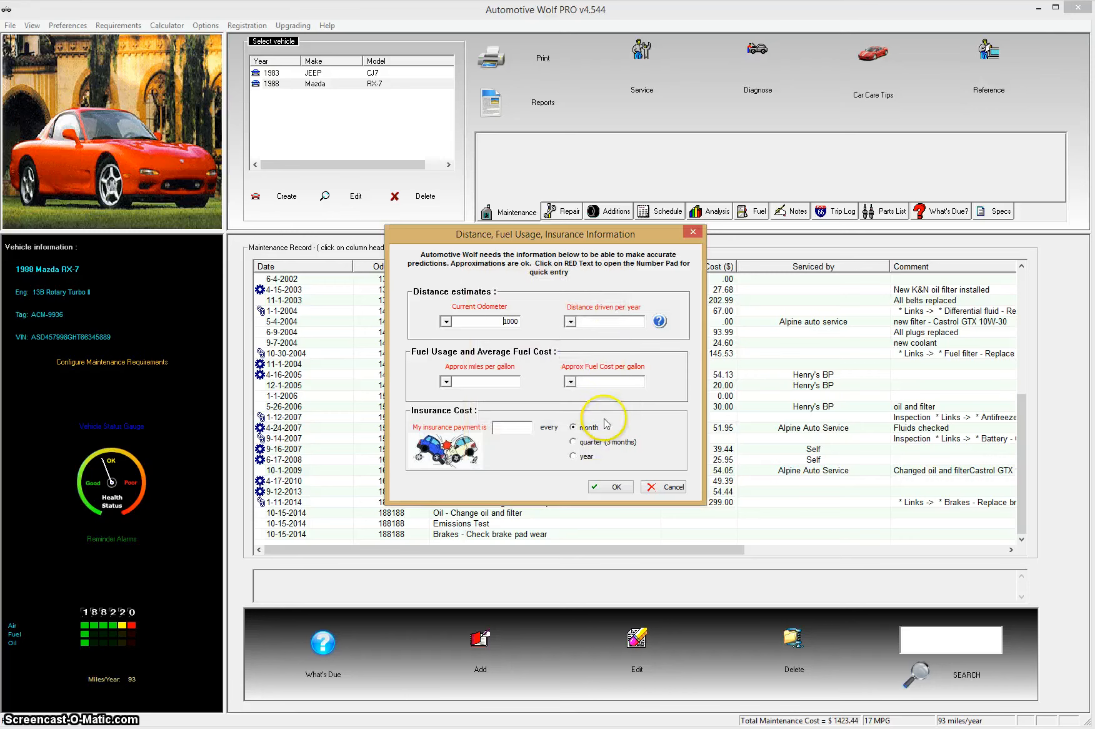
click(616, 307)
click(530, 411)
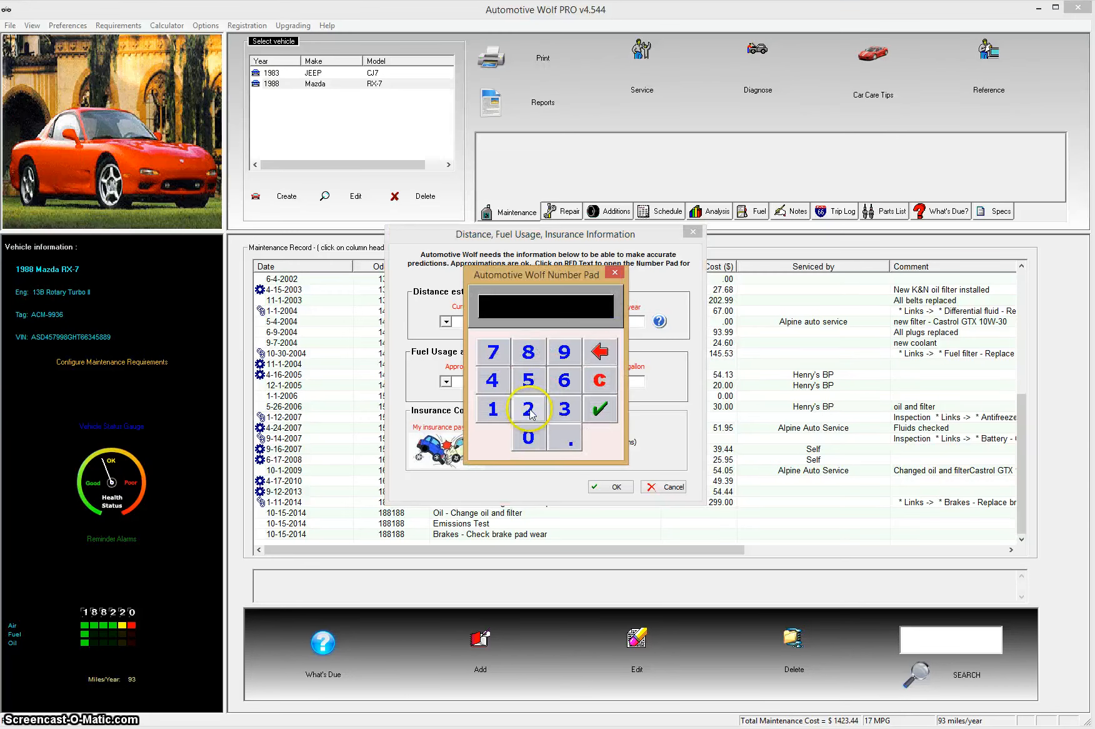
click(531, 437)
click(531, 437)
click(531, 437)
click(531, 437)
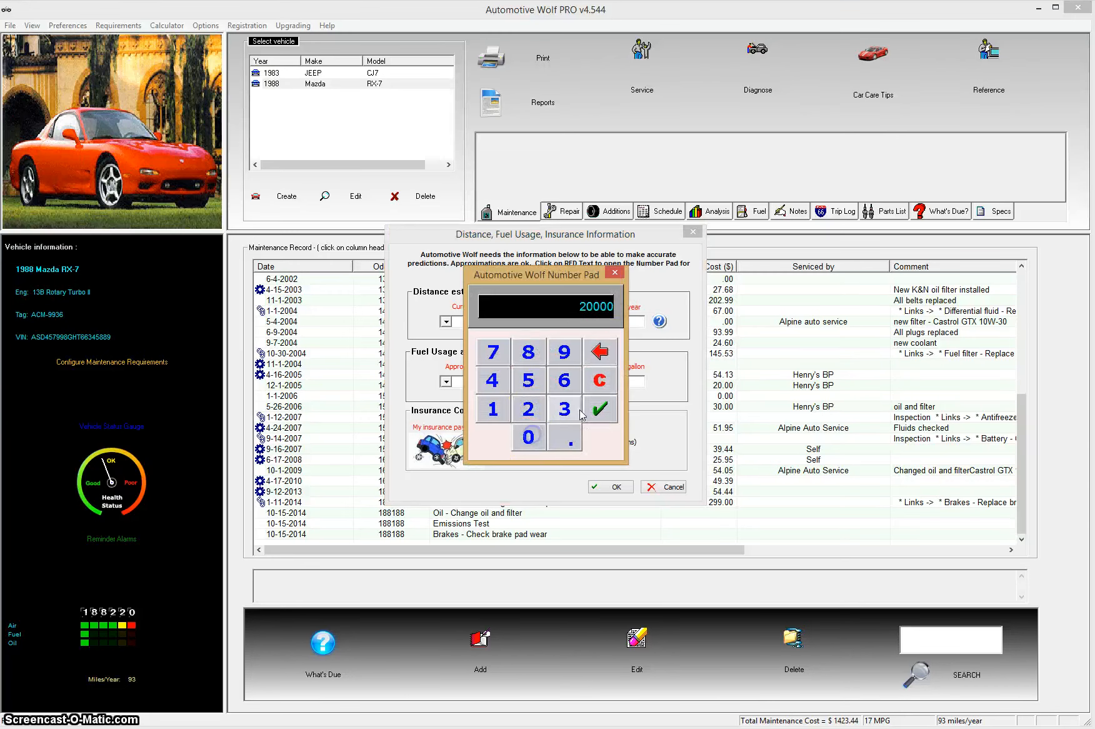
click(597, 411)
Step: Set fuel economy to 20 mpg and fuel cost to 2.40 per gallon
click(499, 375)
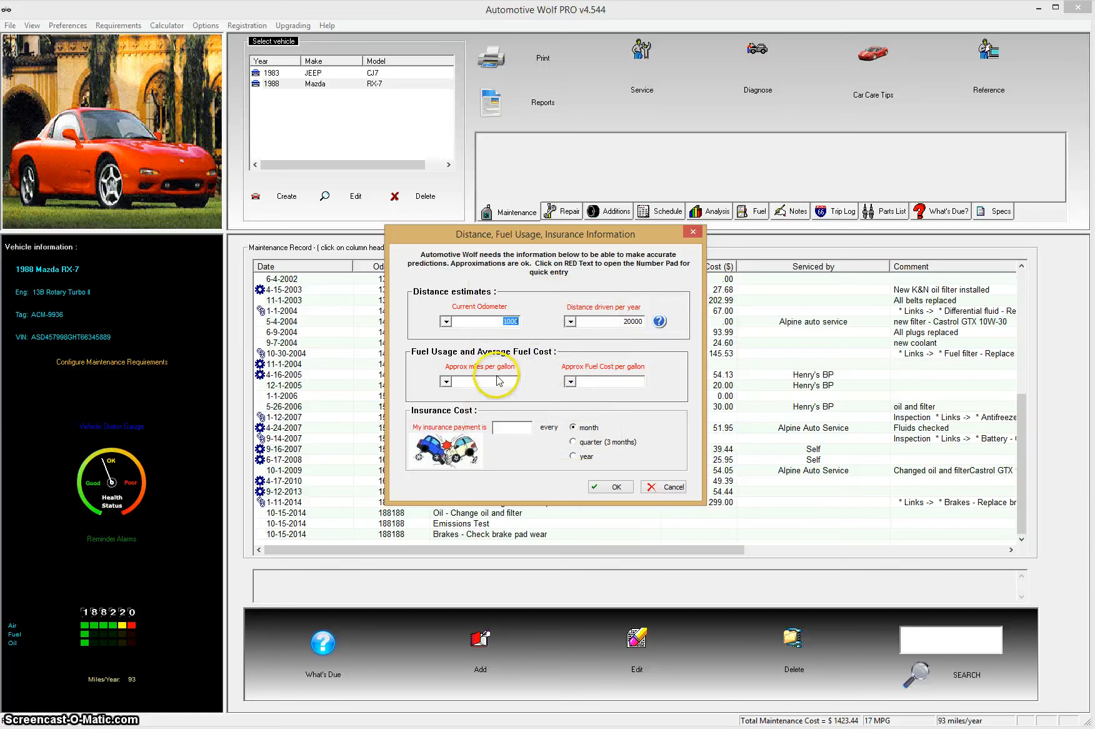
click(529, 408)
click(529, 437)
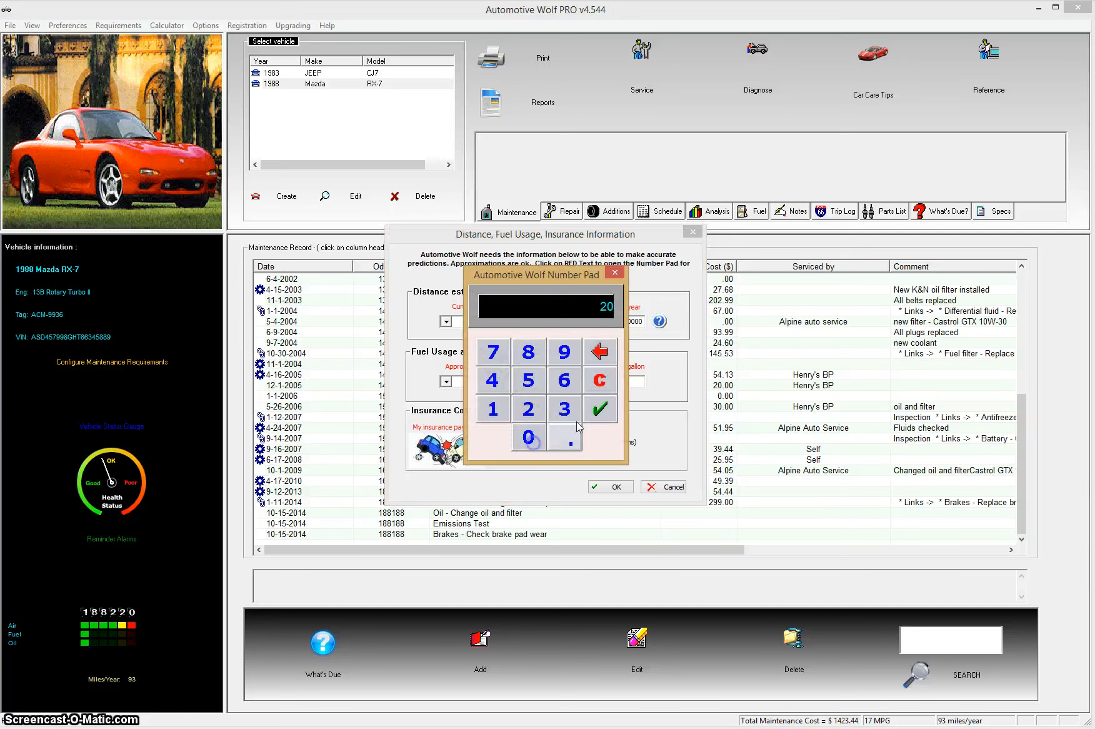
click(599, 409)
click(614, 370)
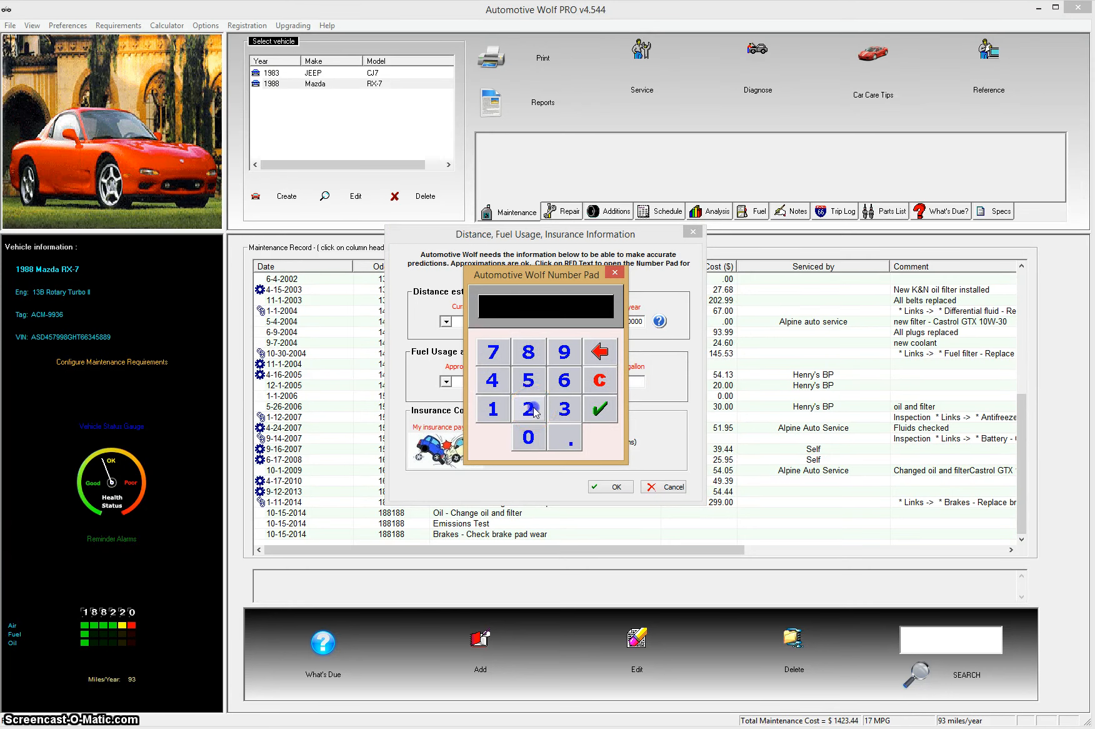
click(533, 408)
click(568, 440)
click(493, 379)
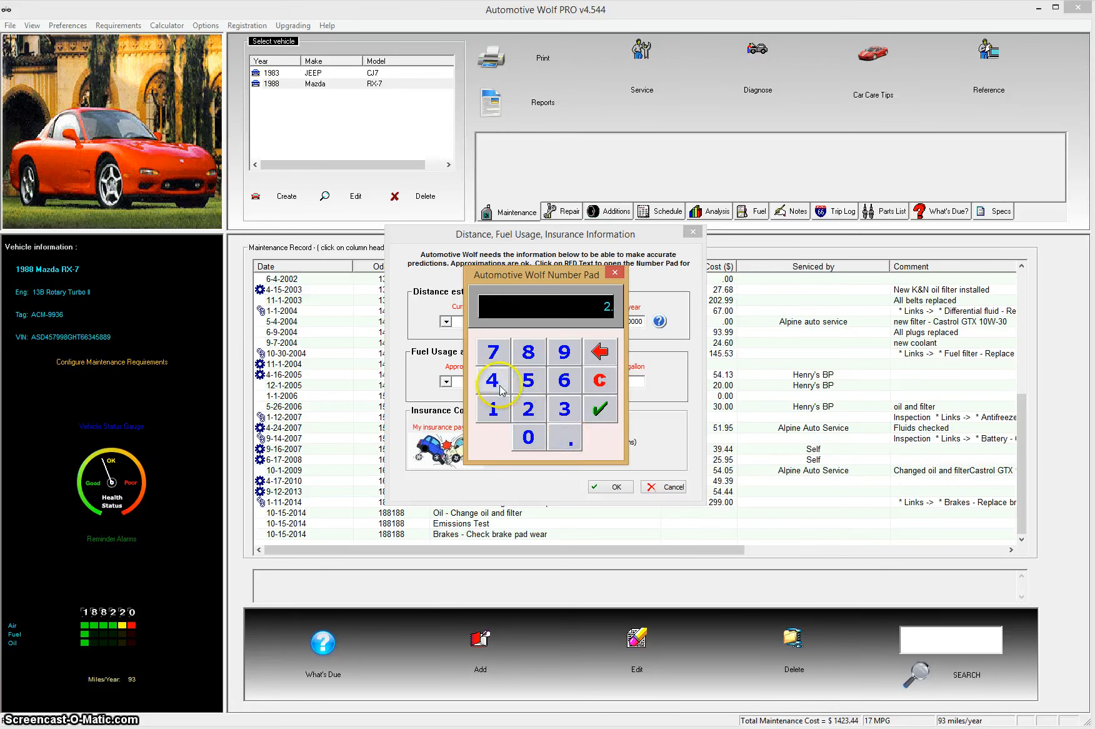
click(528, 437)
click(600, 410)
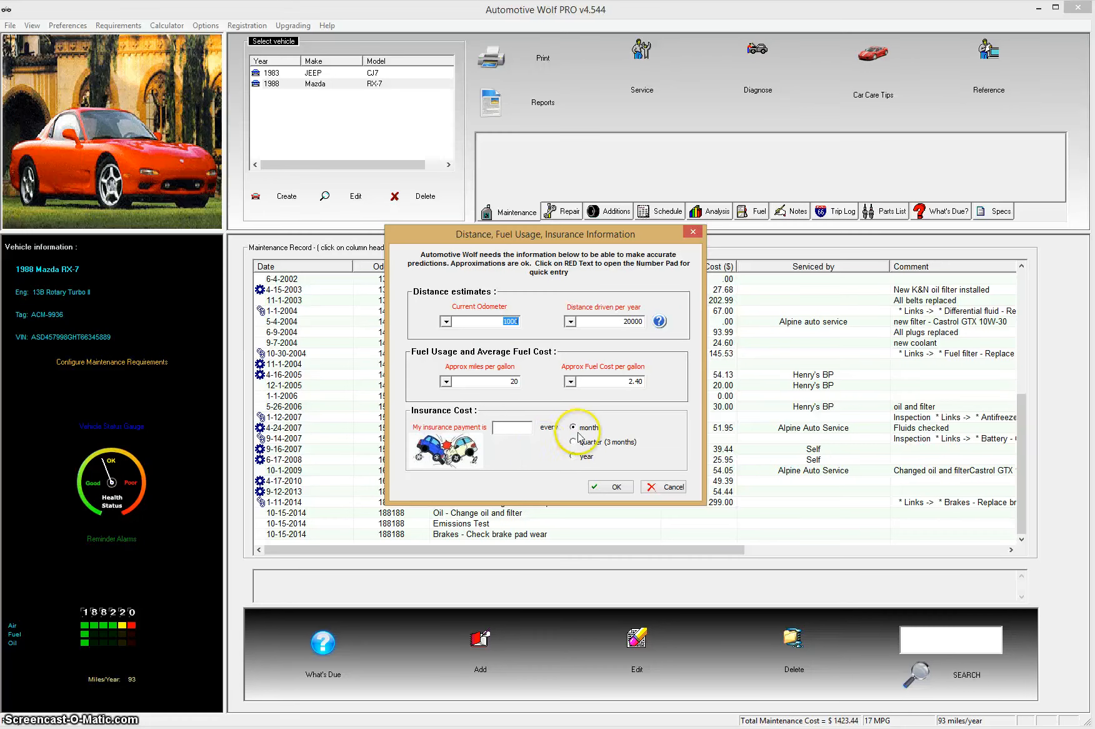
Step: Set insurance to 1000 paid yearly and confirm the distance, fuel and insurance details
click(511, 428)
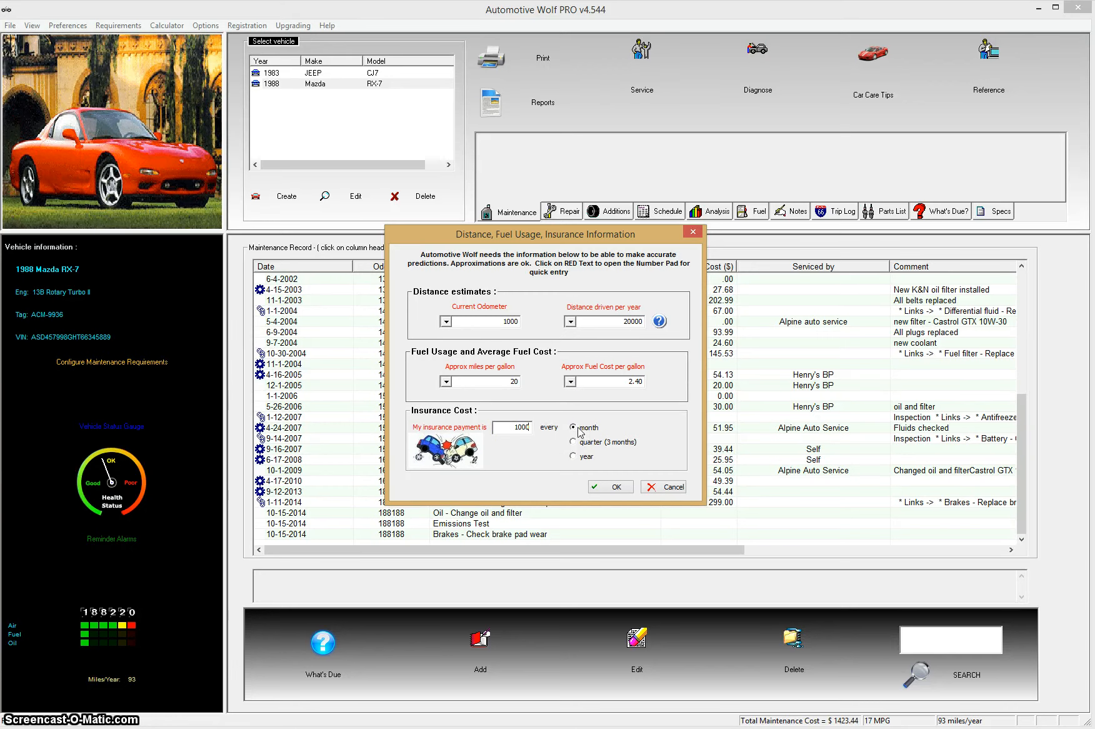
click(573, 456)
click(614, 487)
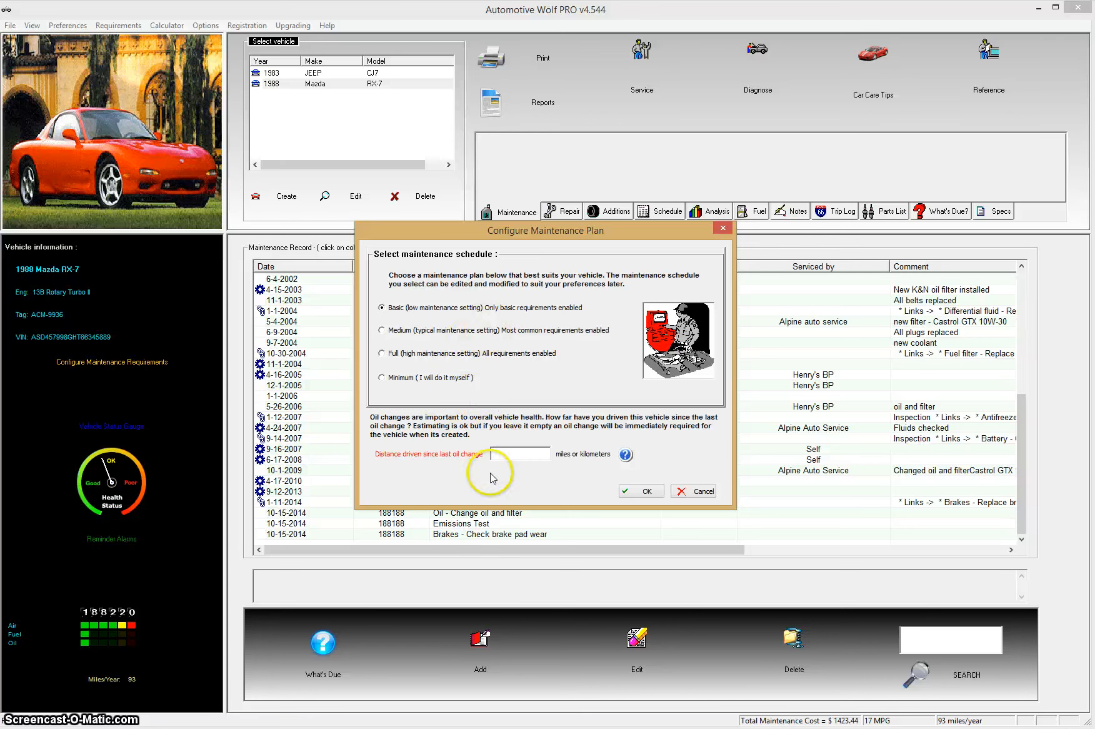
Step: Enter 500 miles since the last oil change and confirm the Basic maintenance plan
click(459, 455)
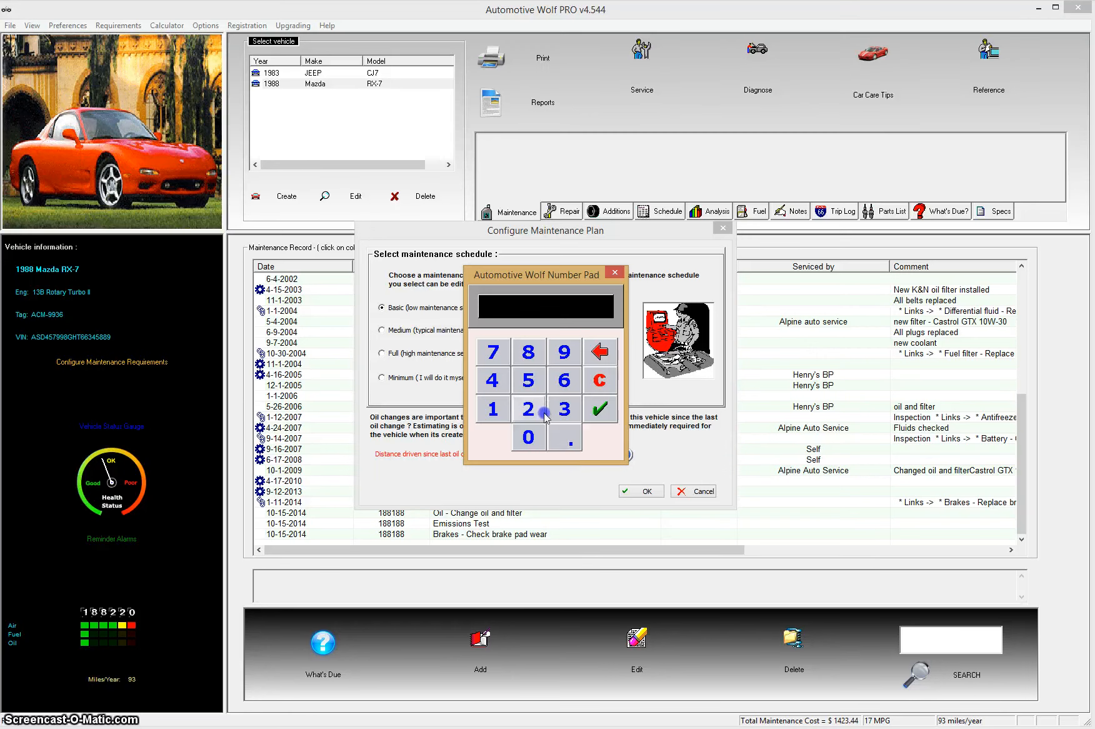
click(528, 379)
click(528, 436)
click(528, 436)
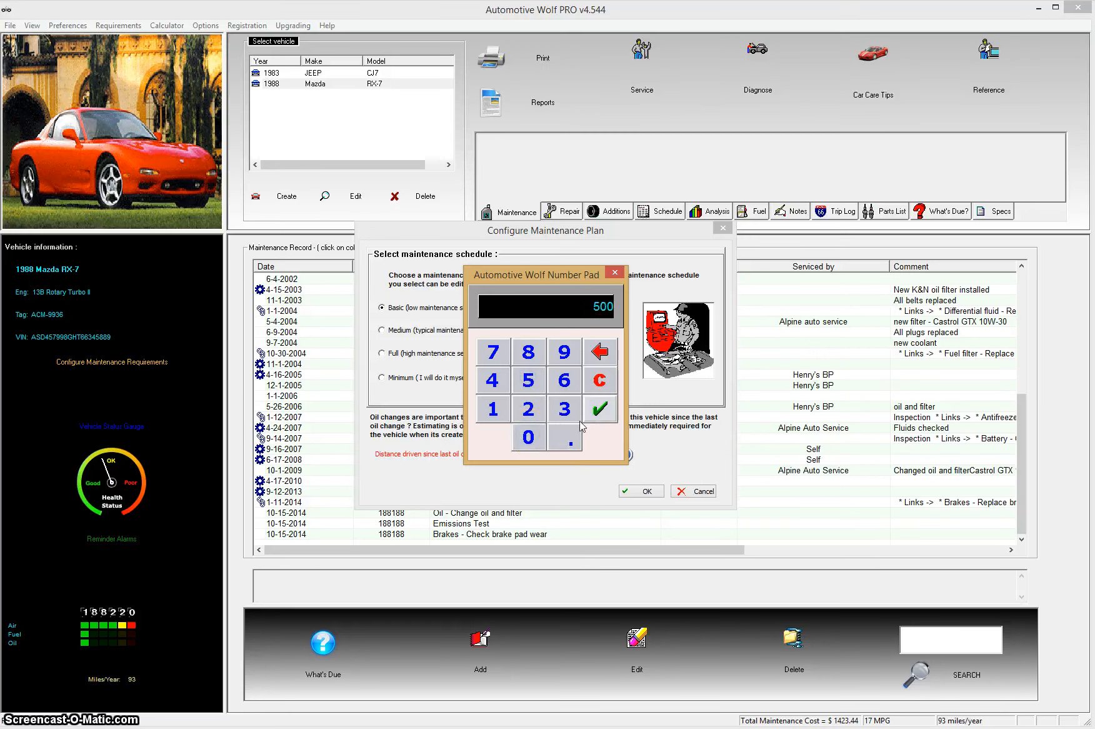
click(599, 409)
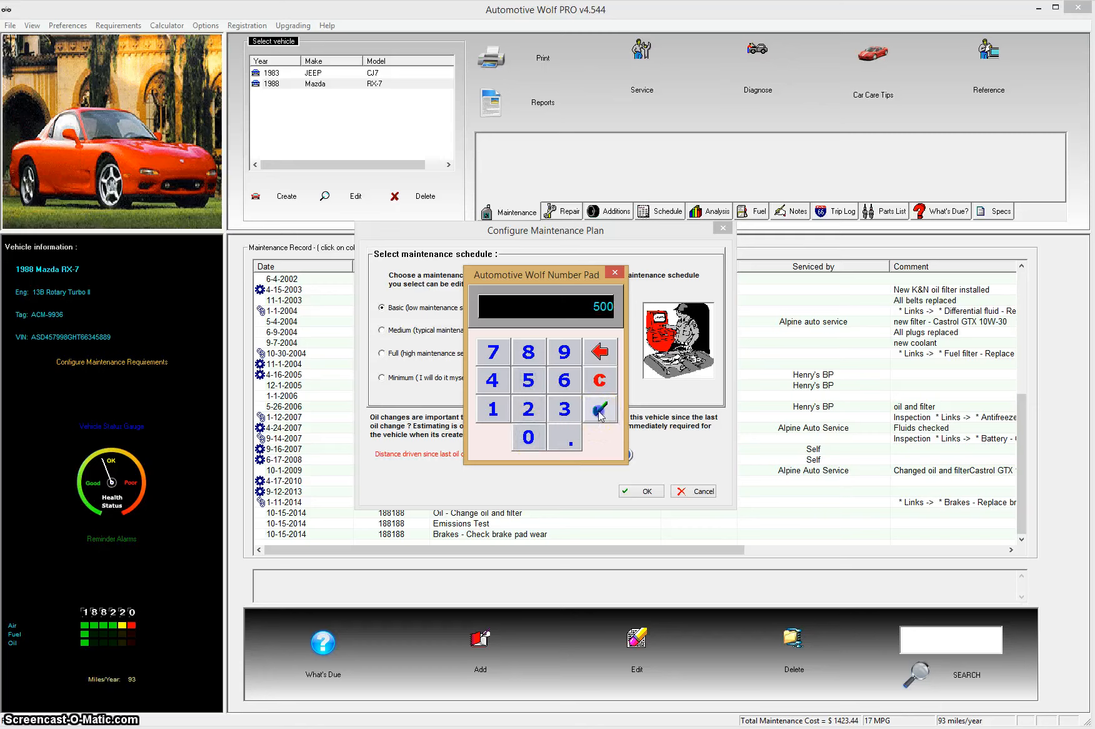
click(647, 492)
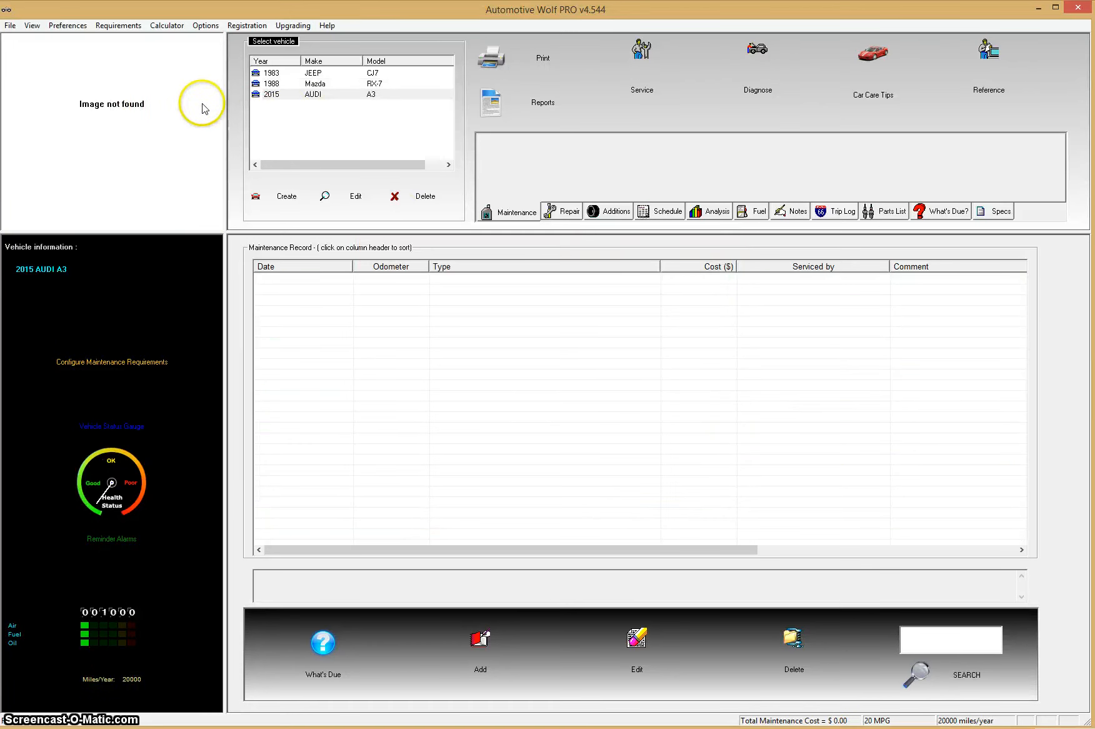
Step: Select the 2015 Audi A3 and show its What's Due requirements
click(275, 95)
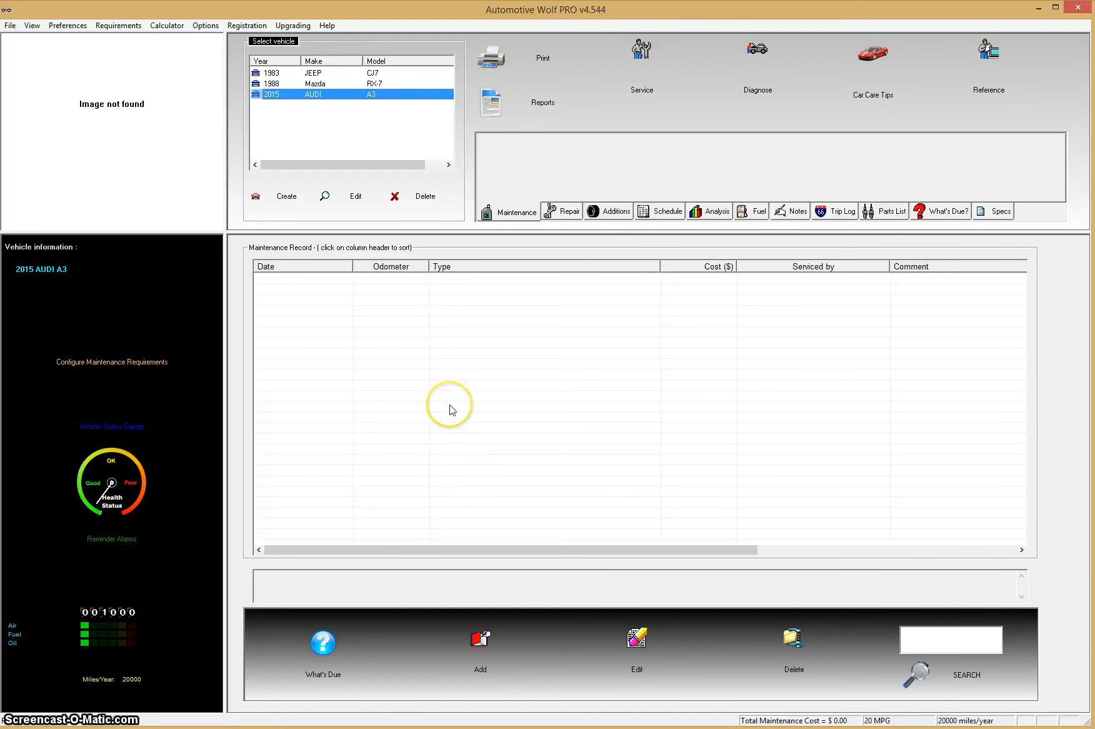
click(945, 212)
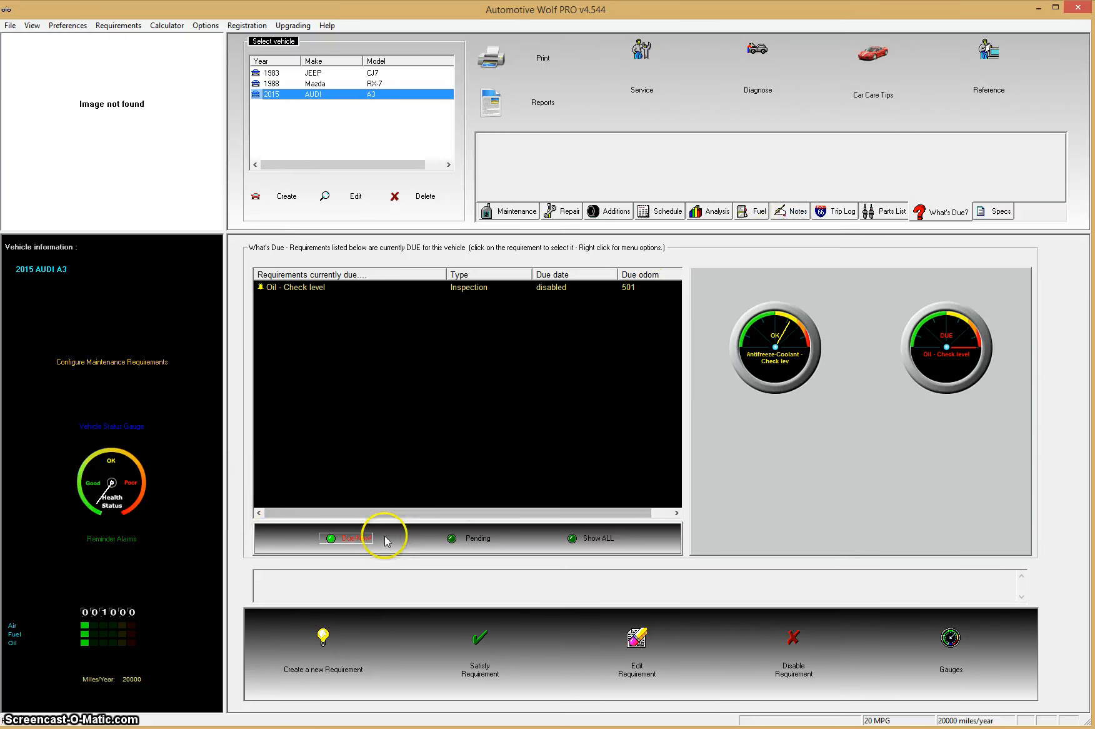
Step: Check the Pending and Due Now requirements, then go to the Audi's Specs page
click(474, 543)
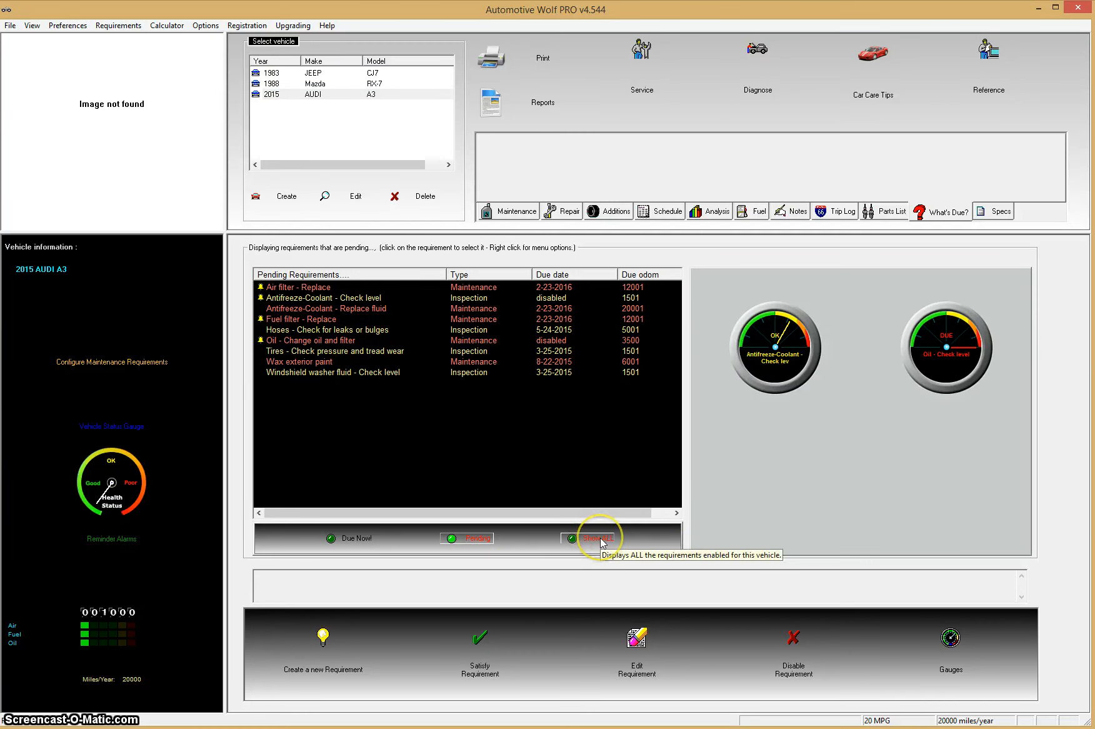
click(354, 539)
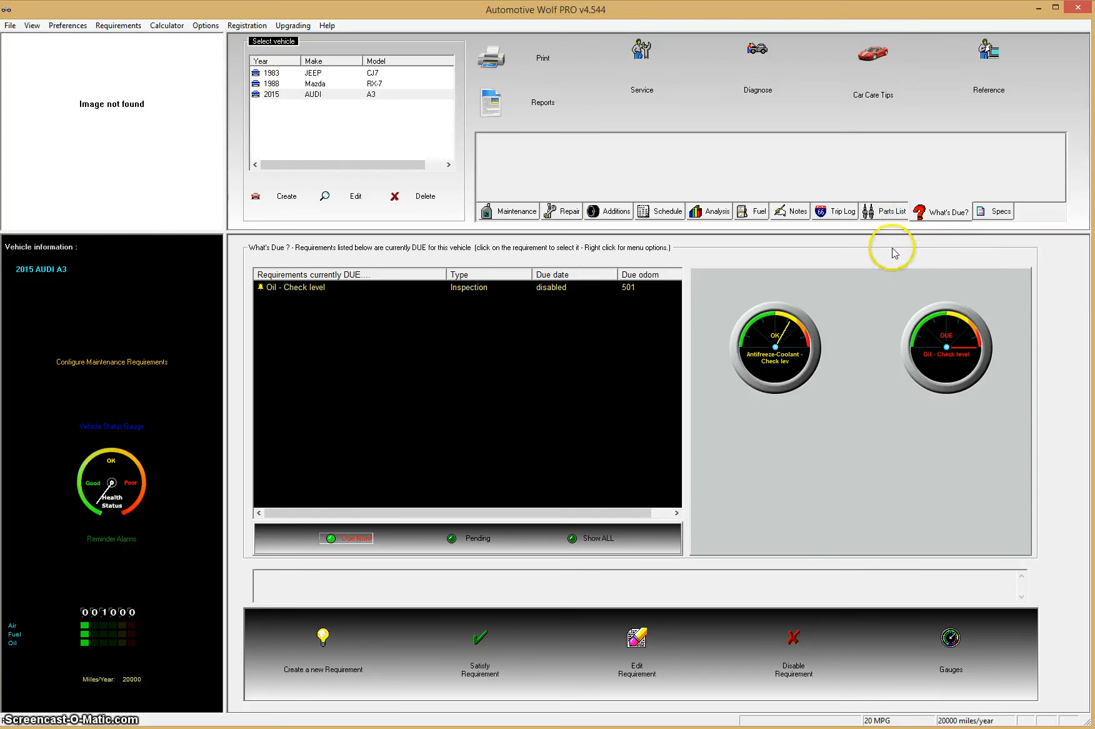
click(998, 212)
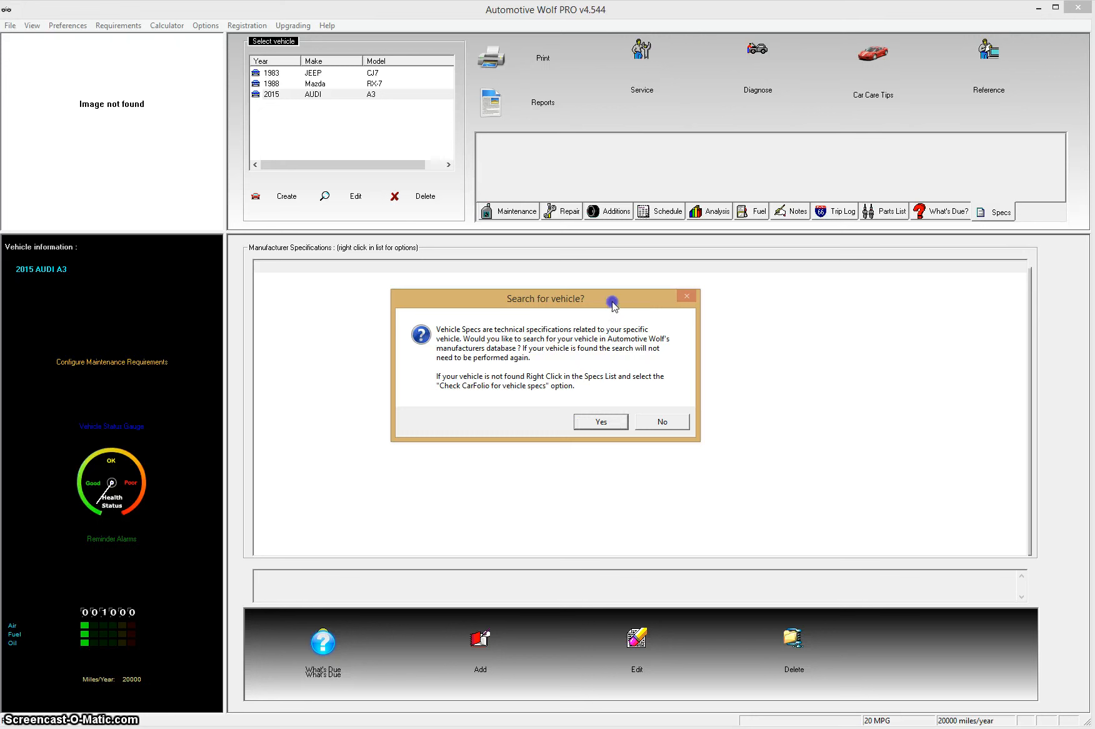
Step: Search the manufacturer database and load the 5dr sportback 2.0 TDI 170 Quattro specs
click(600, 422)
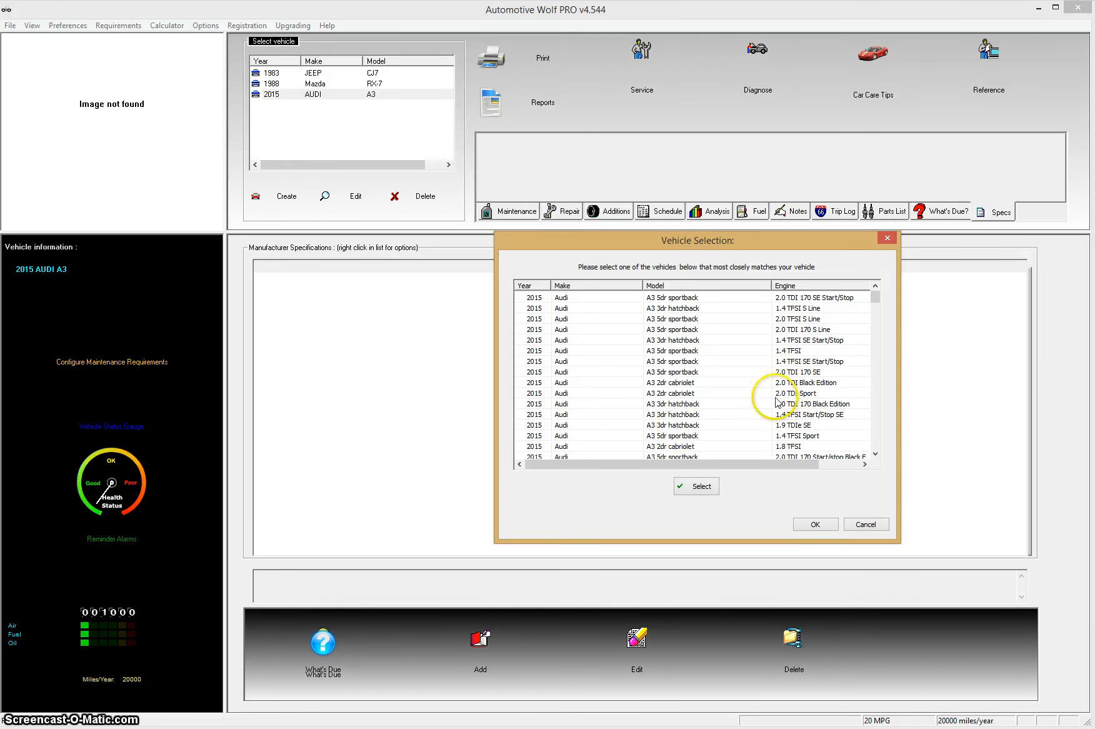
mouse_move(875, 297)
mouse_down()
mouse_move(888, 373)
mouse_move(876, 440)
mouse_move(884, 318)
mouse_up()
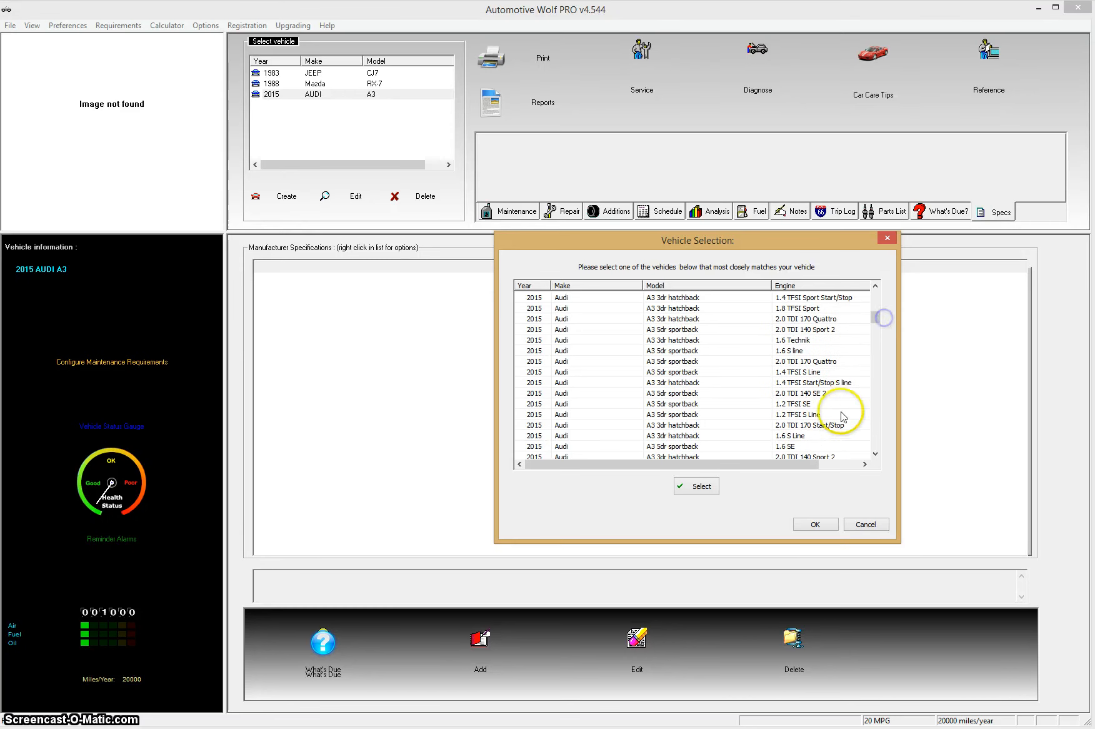
click(812, 361)
click(701, 486)
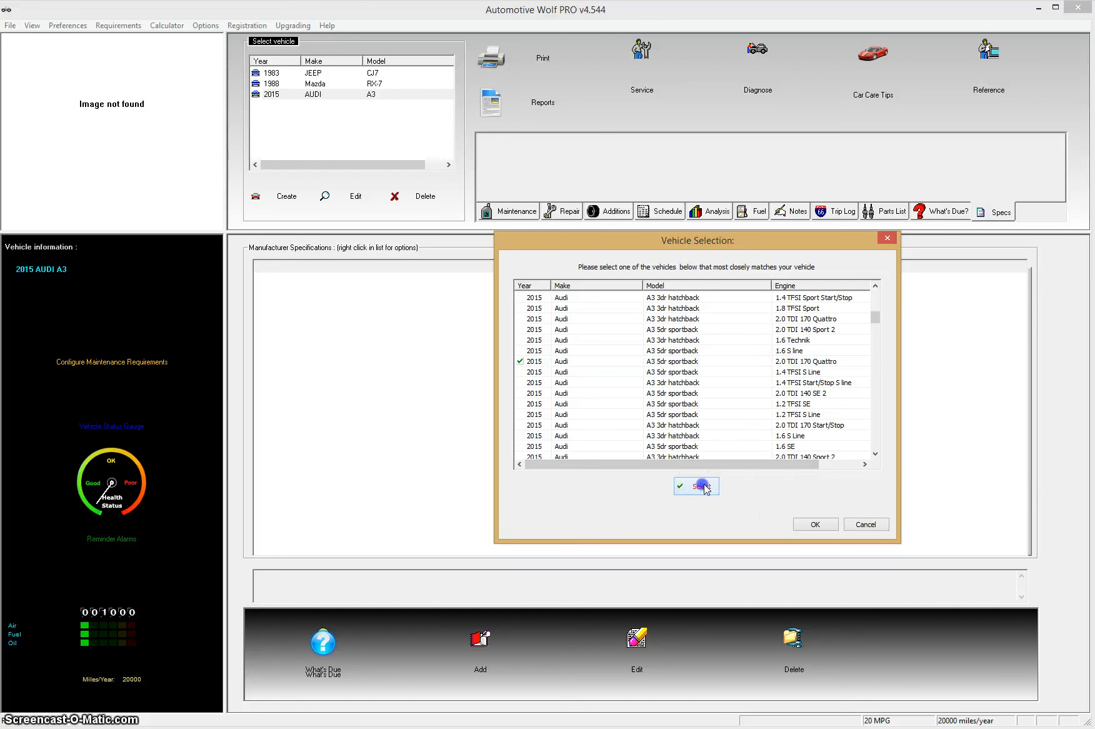
click(809, 525)
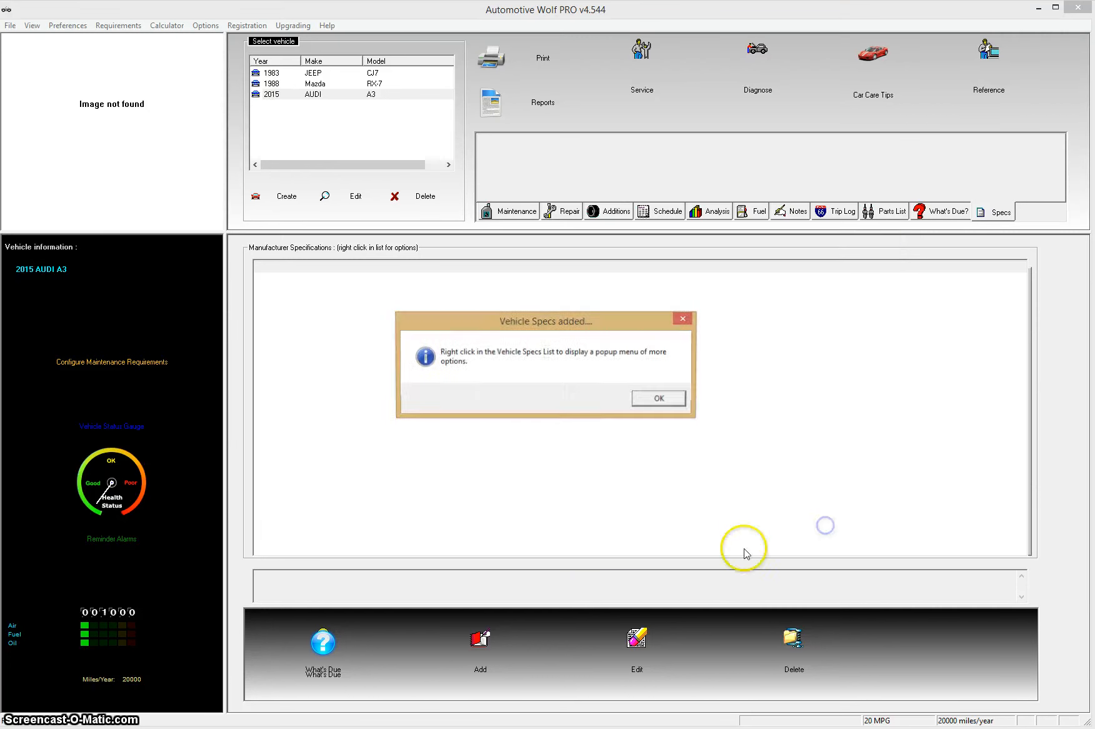
Step: Dismiss the Vehicle Specs added message and scroll through the loaded specifications
click(679, 404)
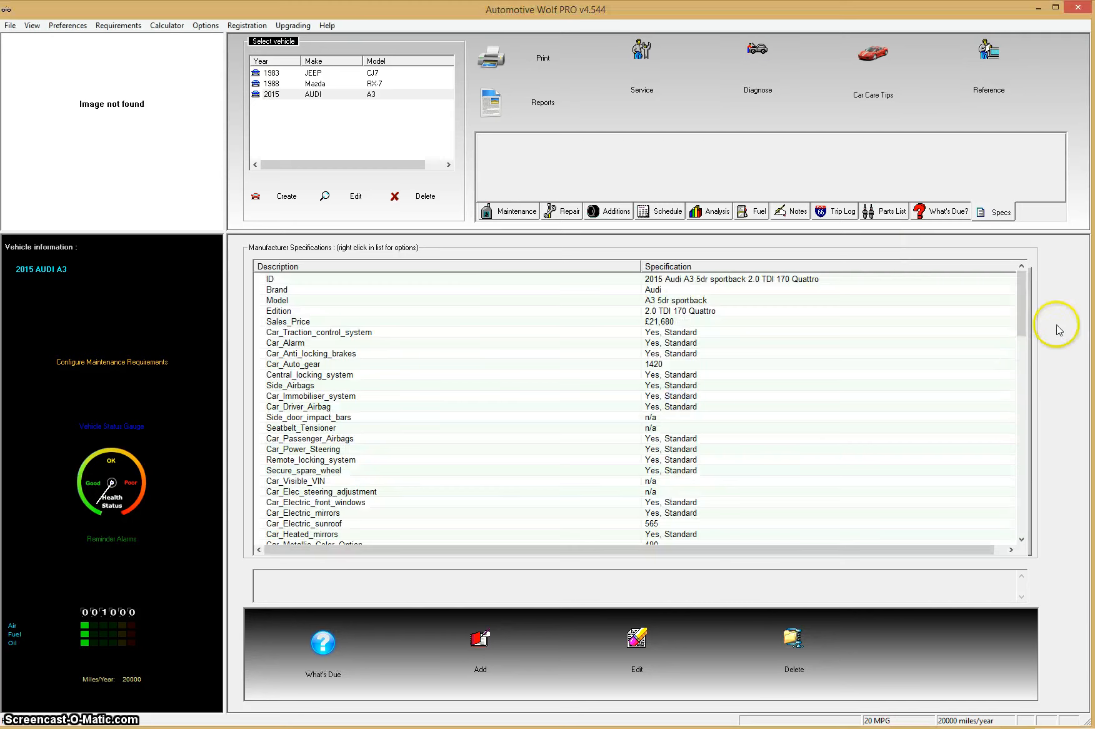
drag(1021, 305, 1021, 393)
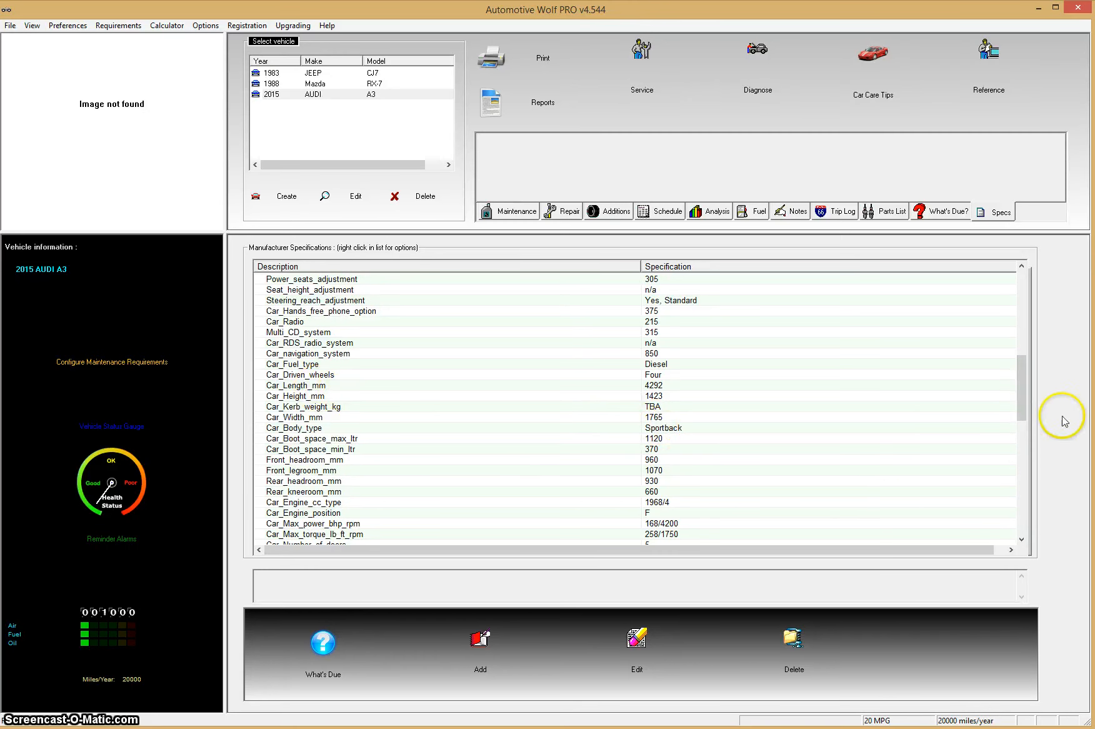
drag(1023, 403, 1034, 507)
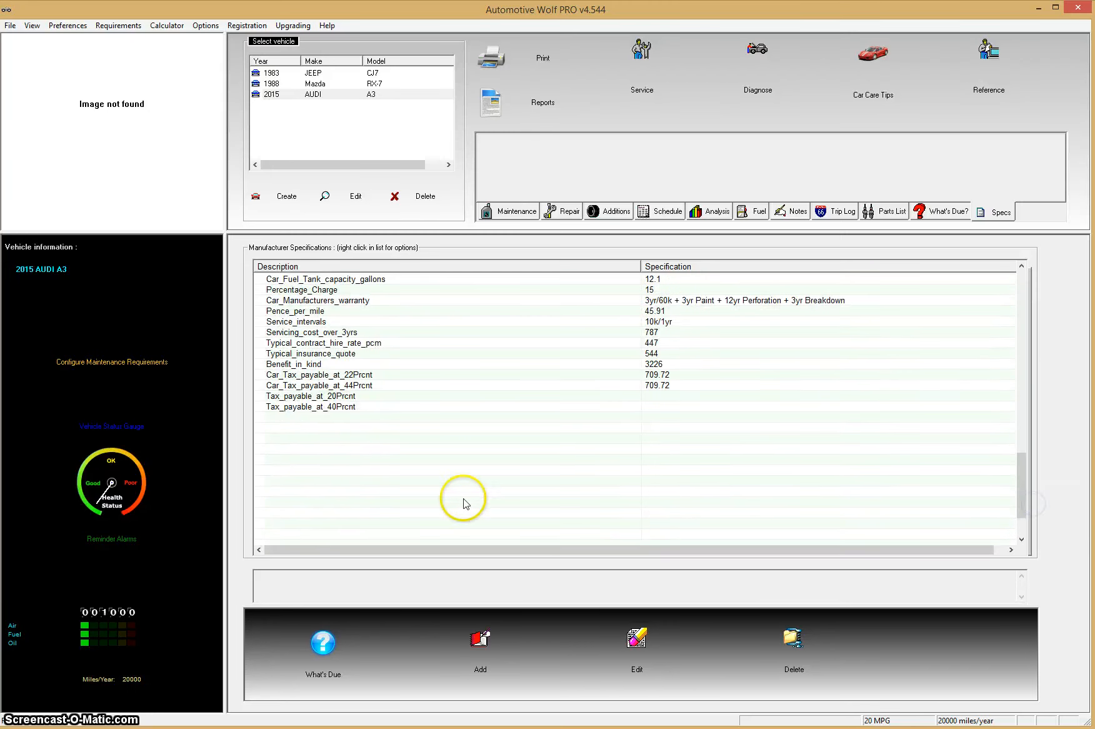
Step: Start adding a new technical specification, then cancel it
right_click(488, 436)
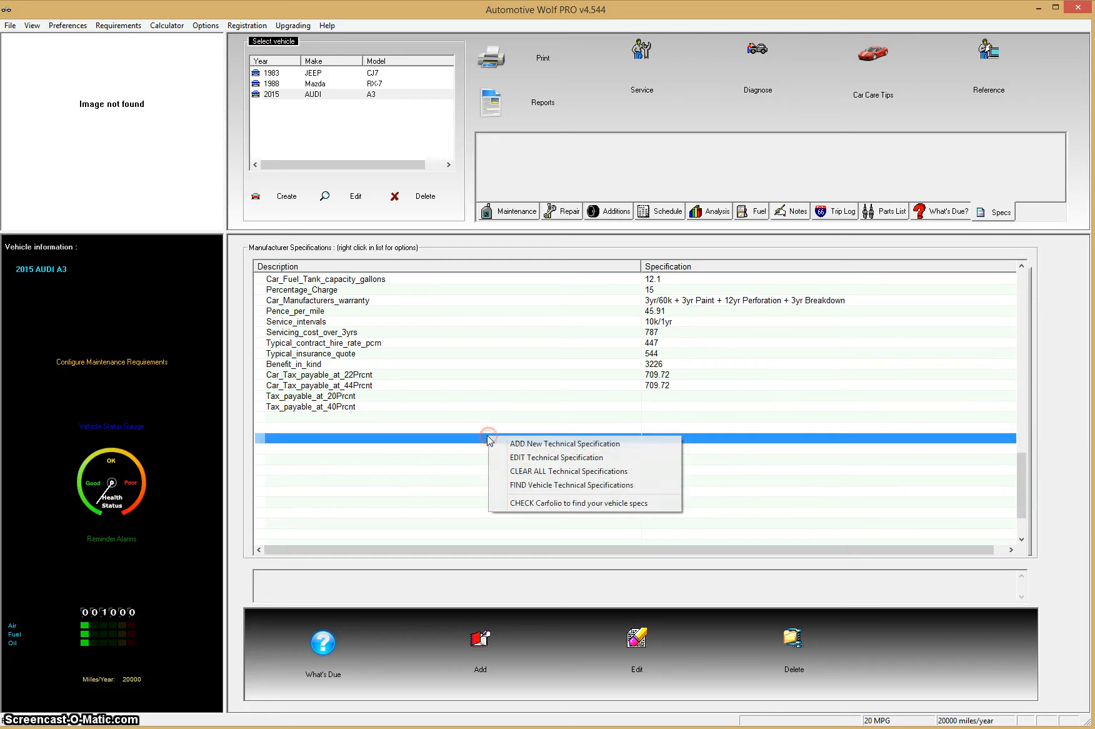
click(543, 444)
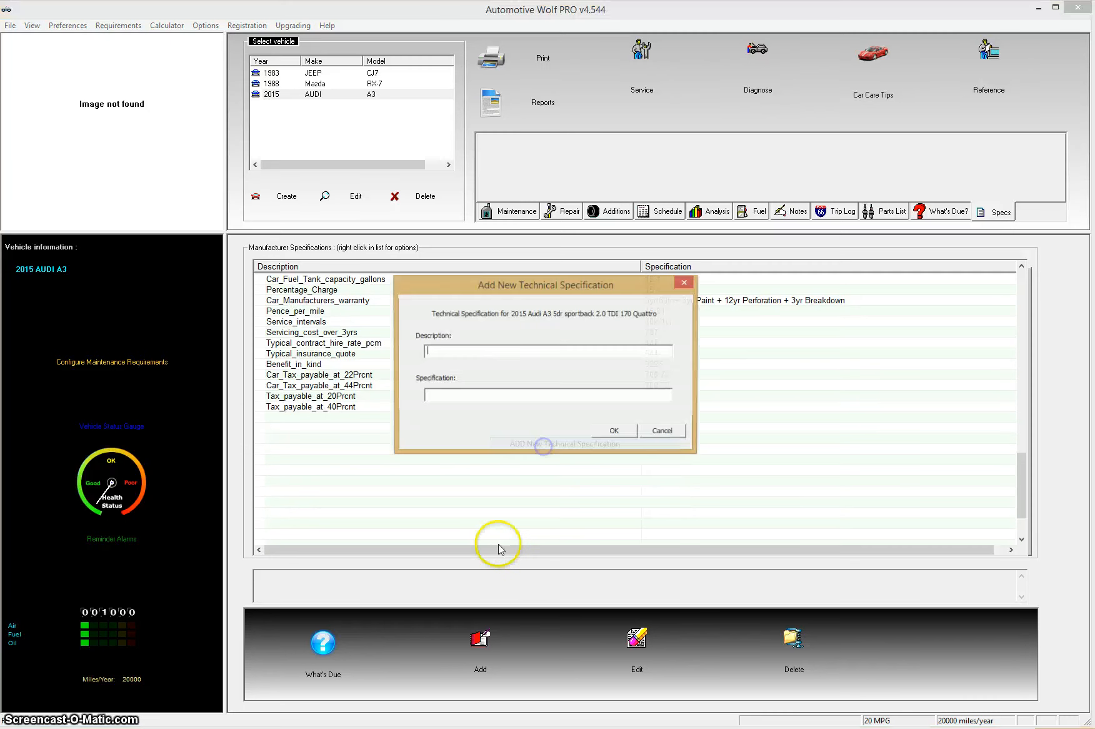
click(664, 431)
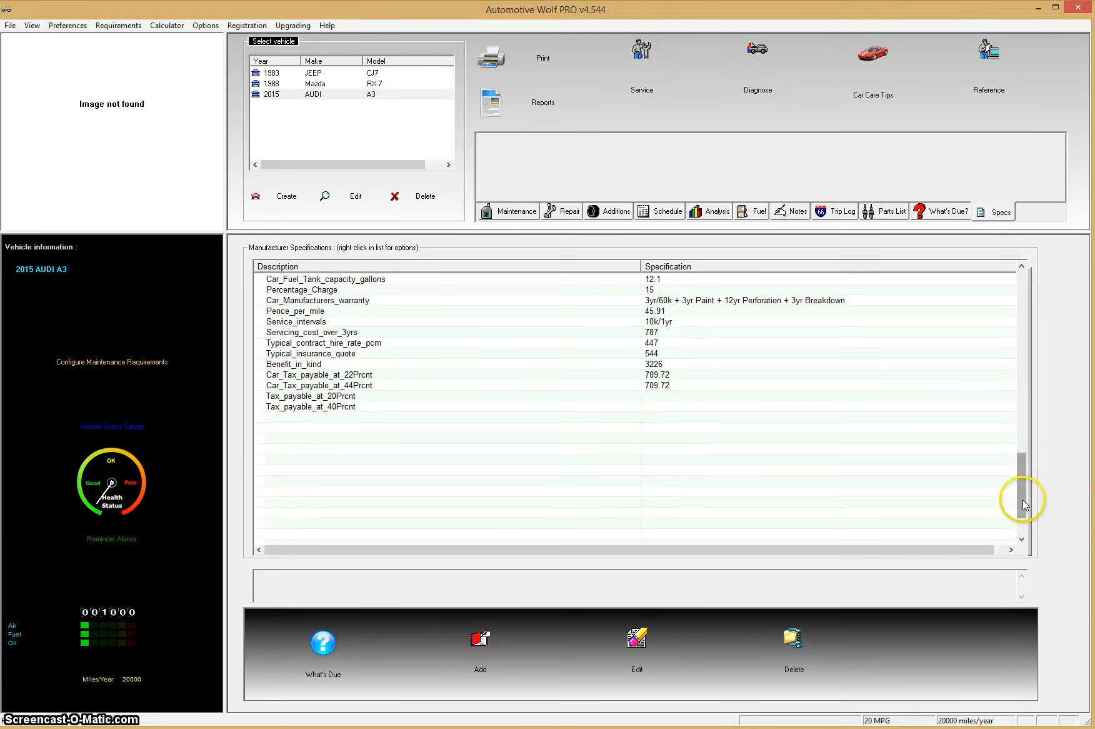
Step: Scroll the specs list back to the top and select the 1988 Mazda RX-7
drag(1023, 499, 1022, 317)
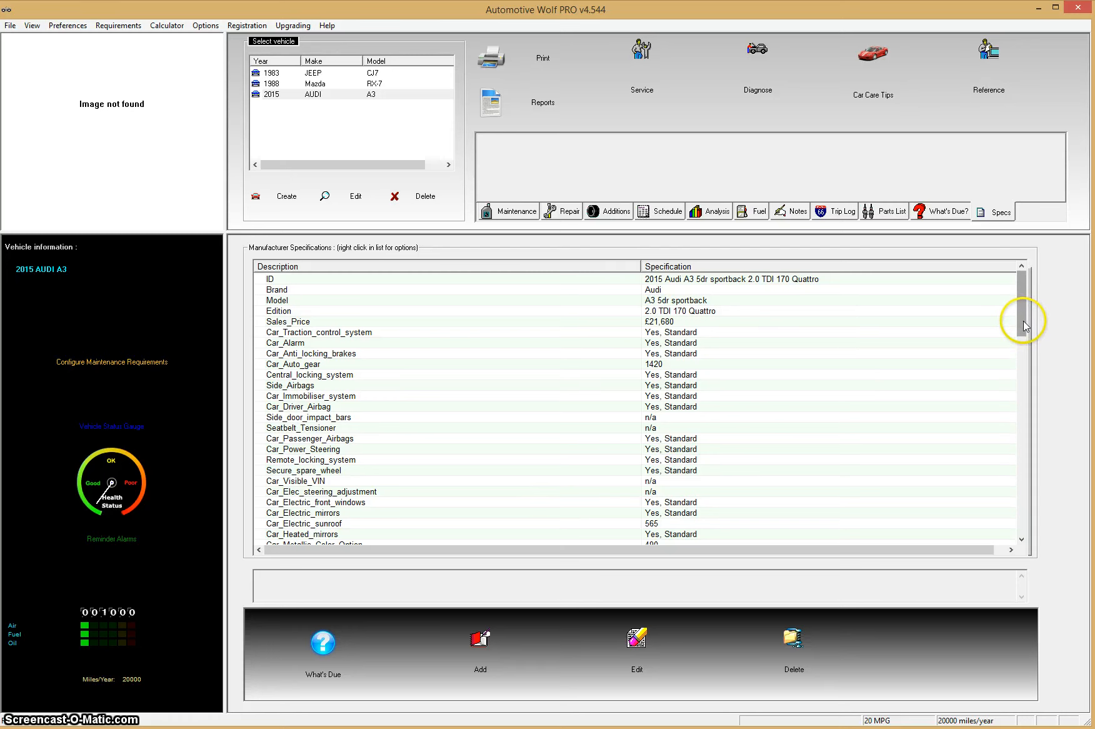
mouse_move(1023, 323)
mouse_down()
mouse_move(1024, 351)
mouse_move(1027, 320)
mouse_up()
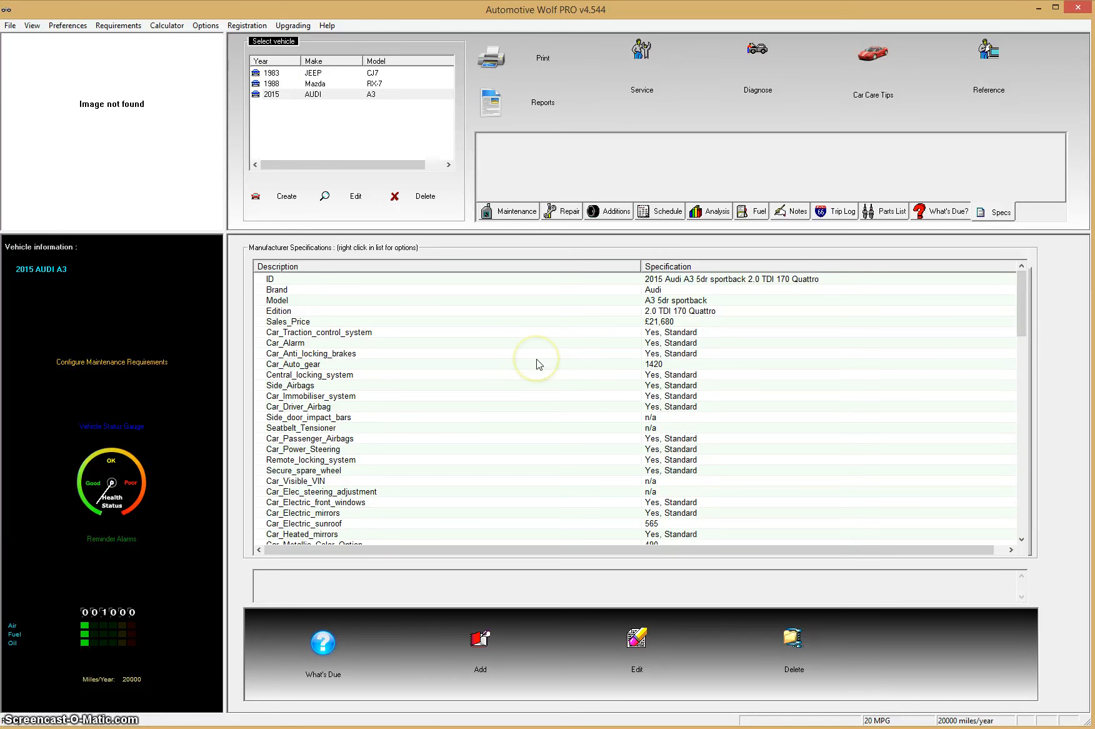
click(315, 84)
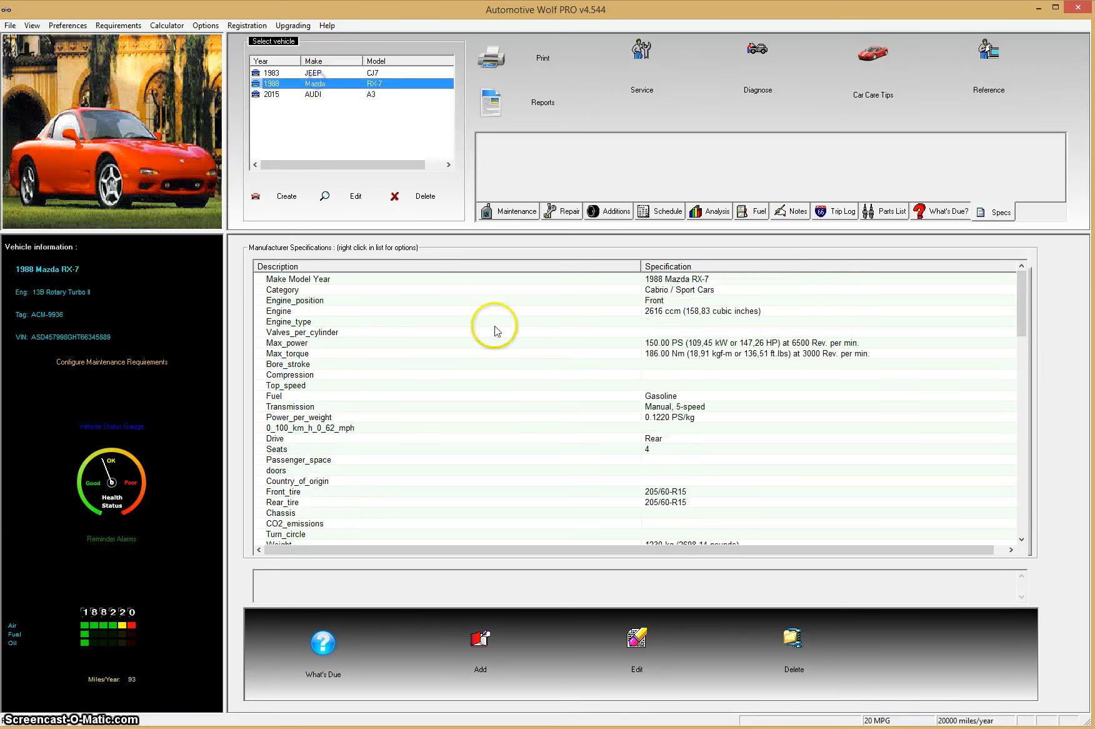